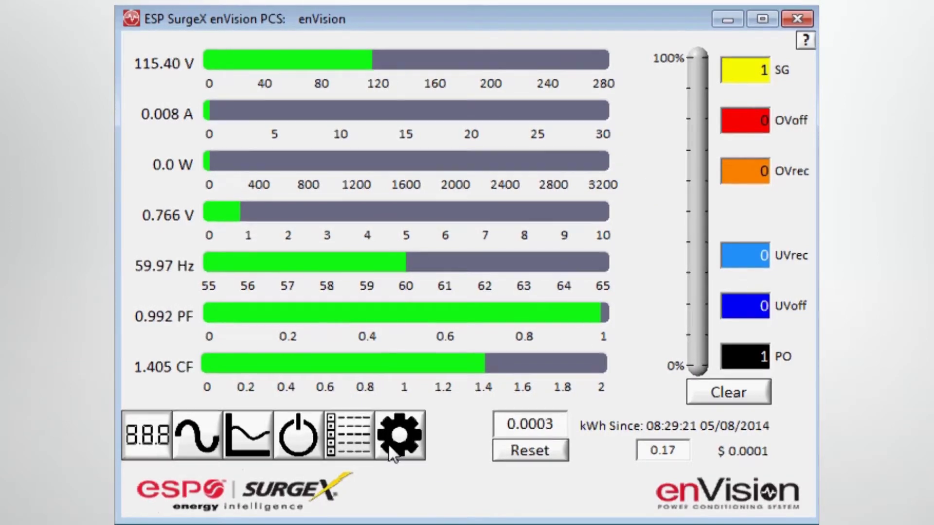
View the device settings and the COM port configuration, and return to the live meter readings
{"action": "left_click", "coordinate": [407, 450]}
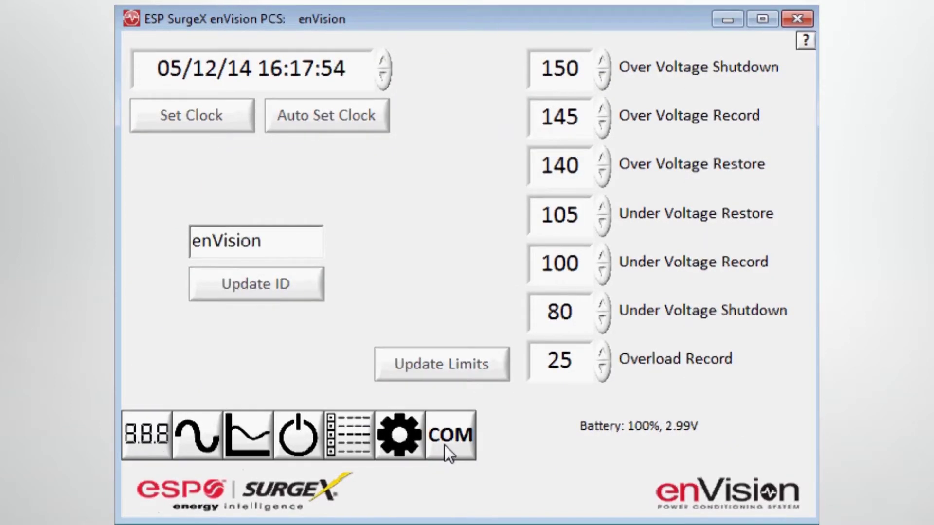
{"action": "left_click", "coordinate": [444, 445]}
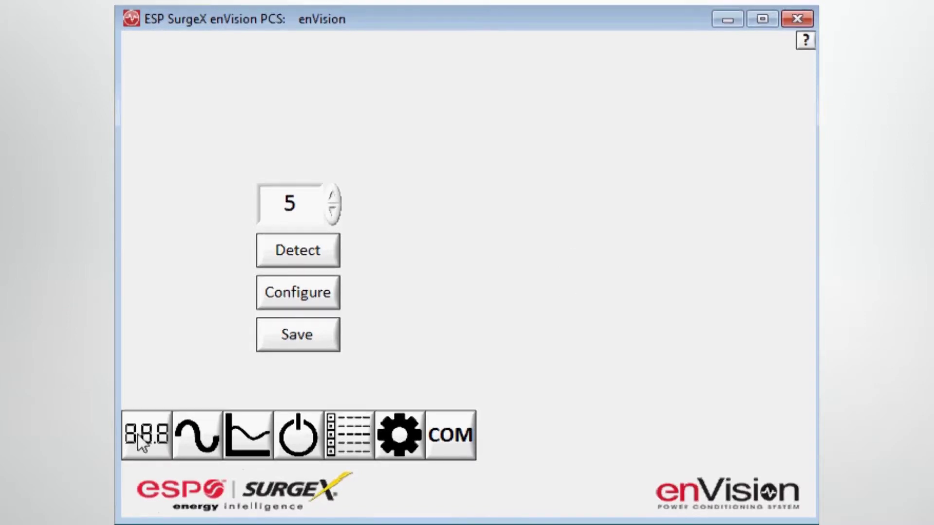
{"action": "left_click", "coordinate": [146, 445]}
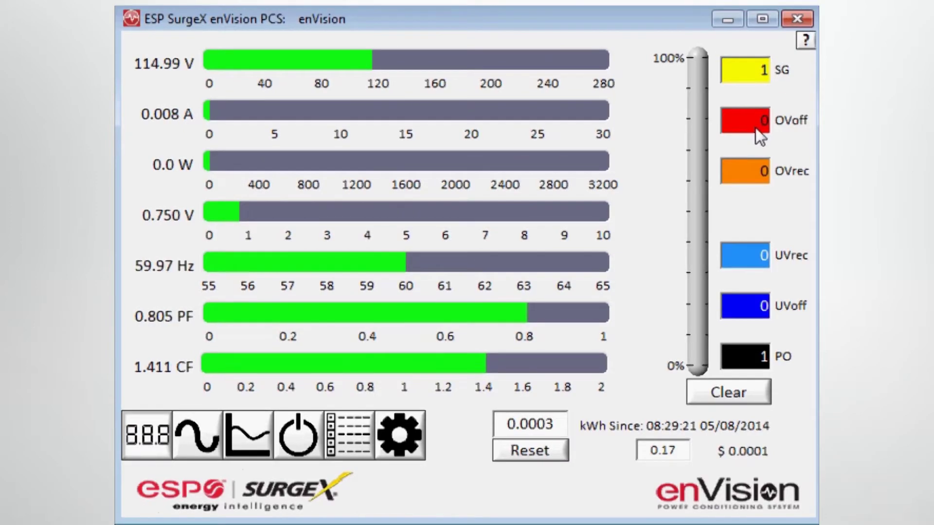
{"action": "mouse_move", "coordinate": [755, 128]}
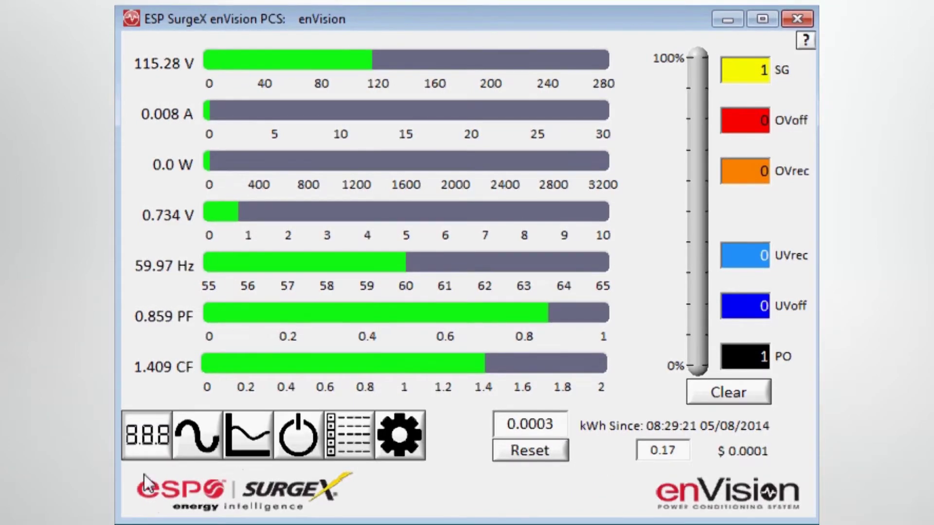
Display the waveform scope and enable channel 2 (4A/Div) and channel 3 (400W/Div) on it
{"action": "left_click", "coordinate": [199, 445]}
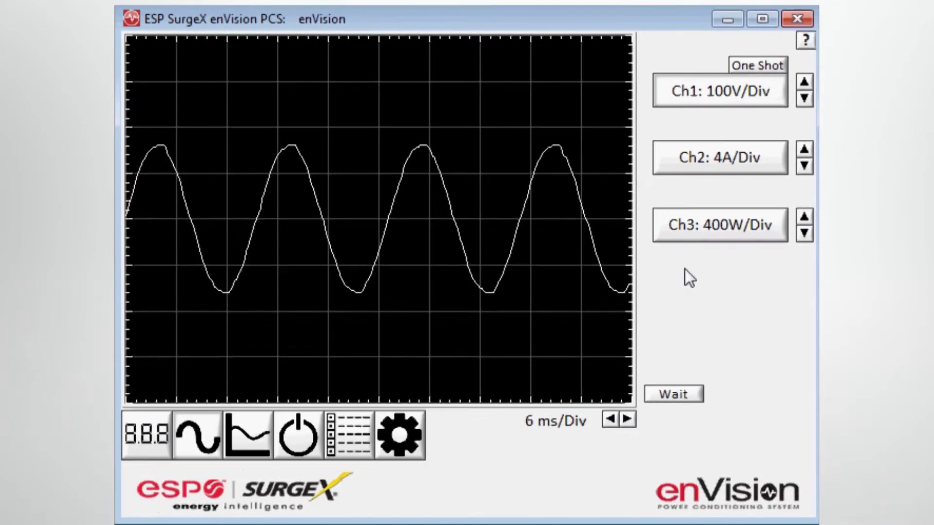
{"action": "left_click", "coordinate": [721, 157]}
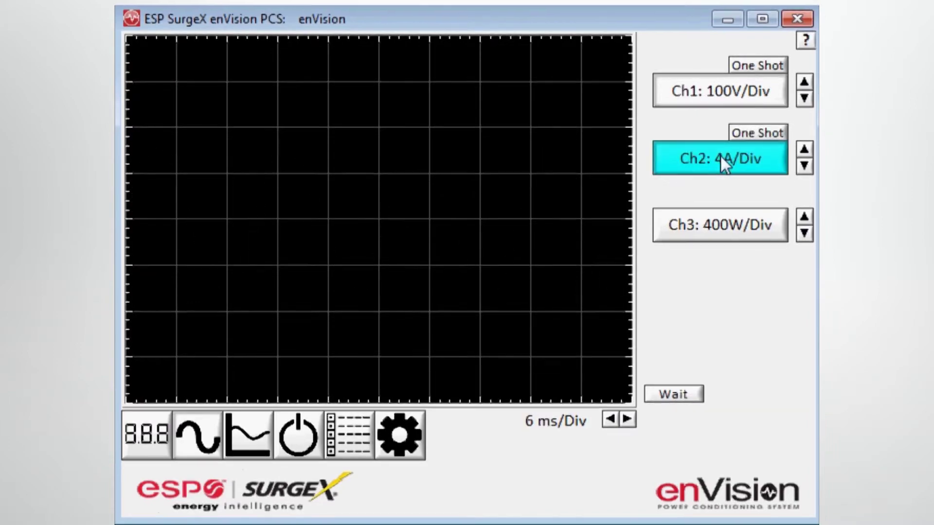
{"action": "left_click", "coordinate": [713, 219]}
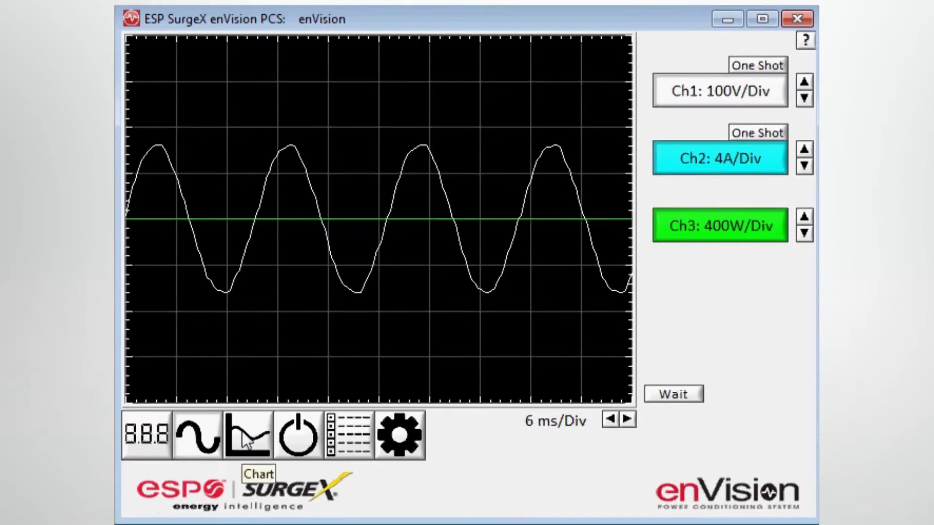
In the chart view, set the data sampling interval to 60 seconds and return it to its minimum
{"action": "left_click", "coordinate": [246, 442]}
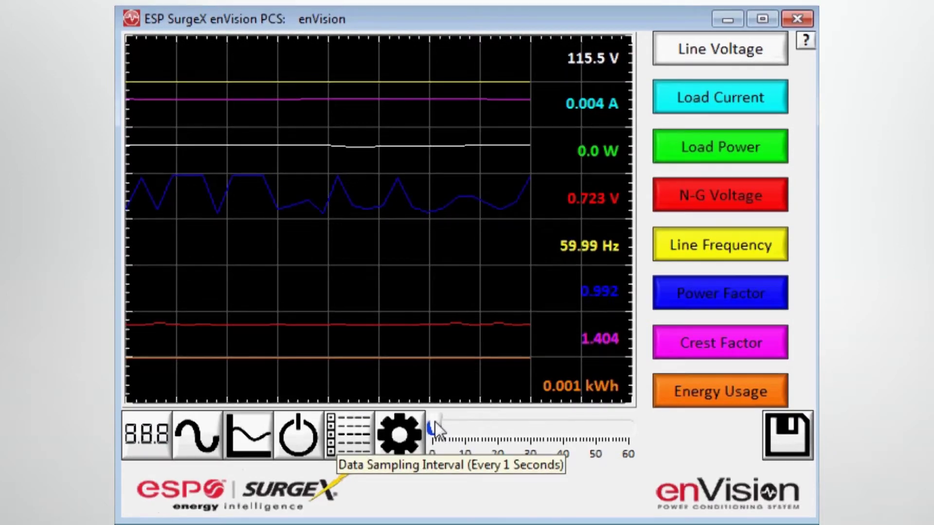
{"action": "left_click_drag", "start_coordinate": [434, 422], "coordinate": [705, 433]}
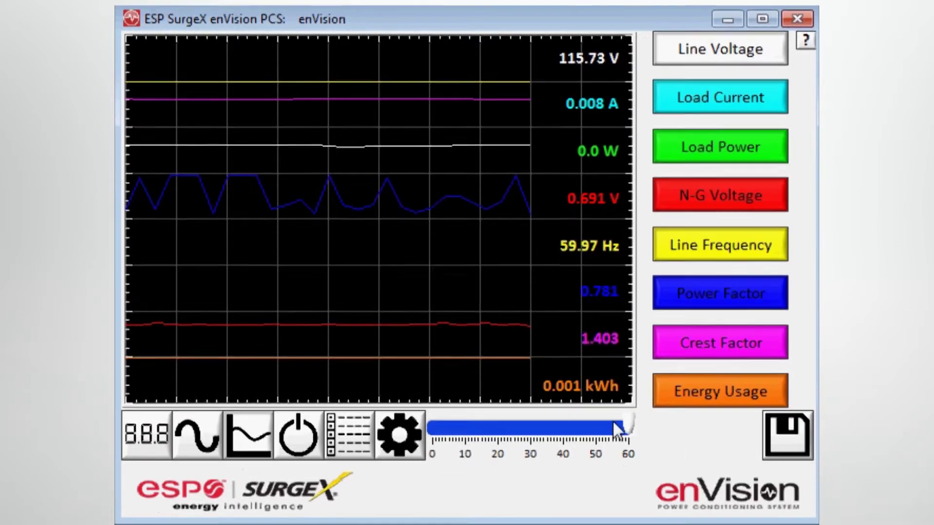
{"action": "mouse_move", "coordinate": [632, 421]}
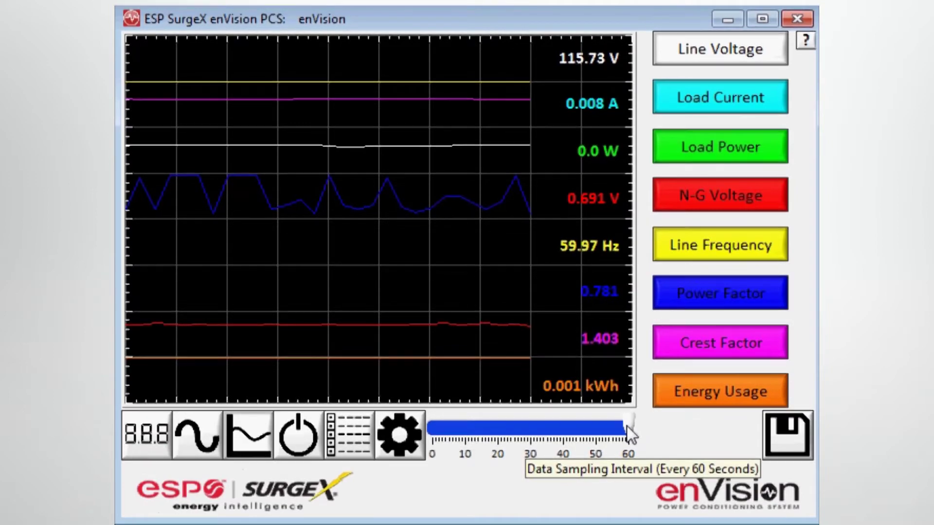
{"action": "left_click_drag", "start_coordinate": [626, 425], "coordinate": [386, 430]}
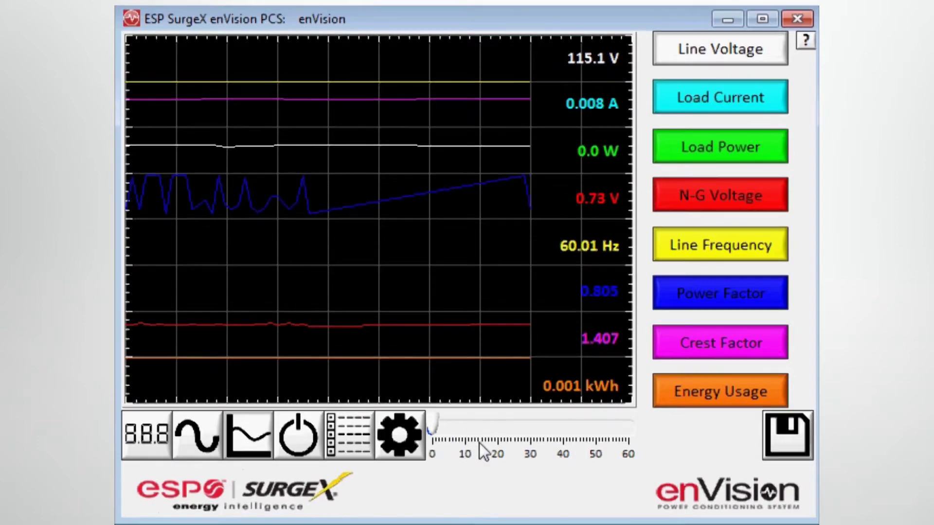
{"action": "mouse_move", "coordinate": [485, 436]}
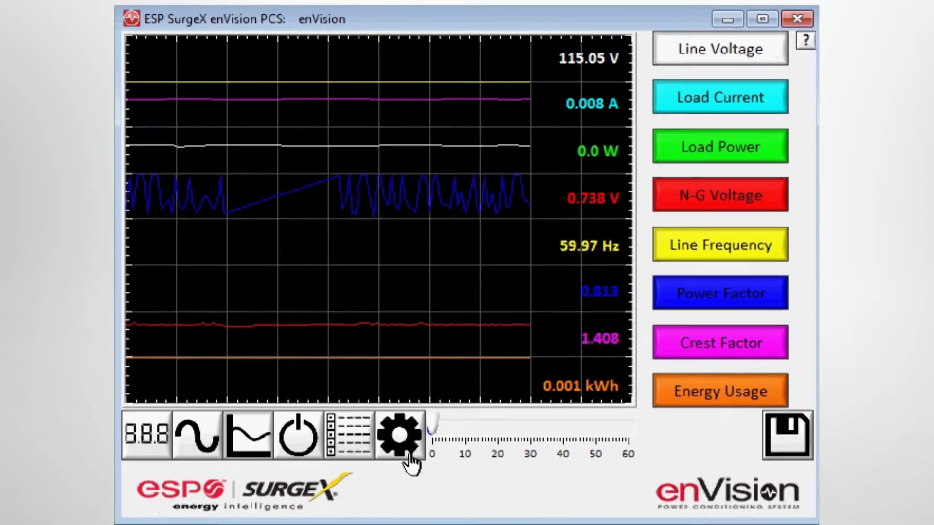
Check the outlet power controls, and import the time-stamped data to list the events of May 12 and May 8, 2014
{"action": "left_click", "coordinate": [308, 438]}
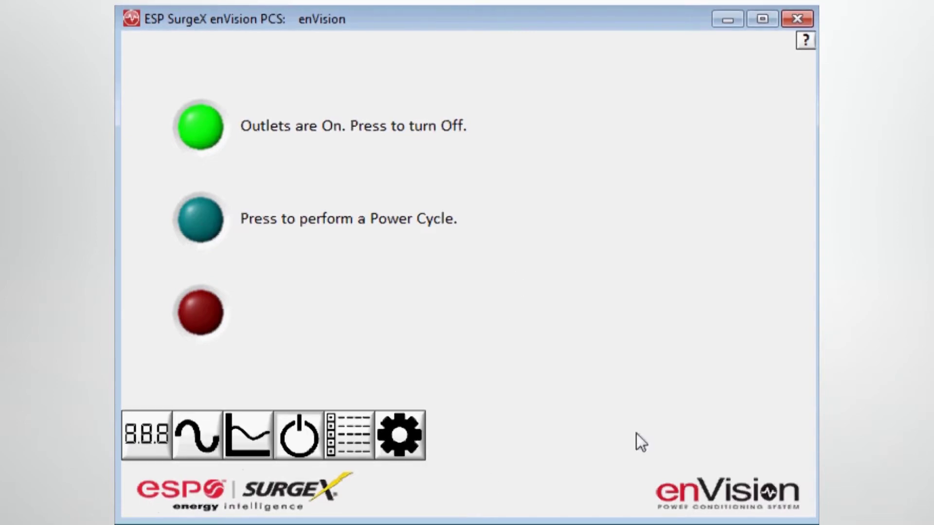
{"action": "left_click", "coordinate": [347, 442]}
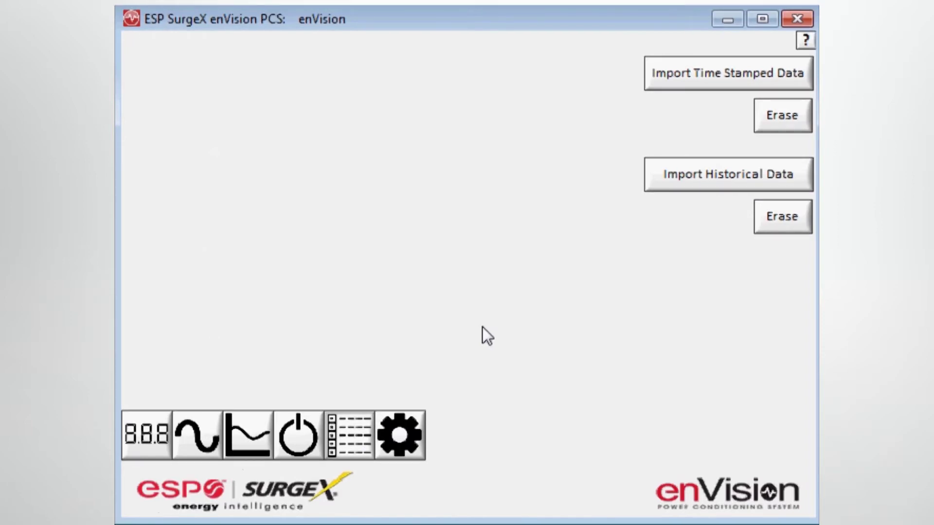
{"action": "left_click", "coordinate": [691, 80]}
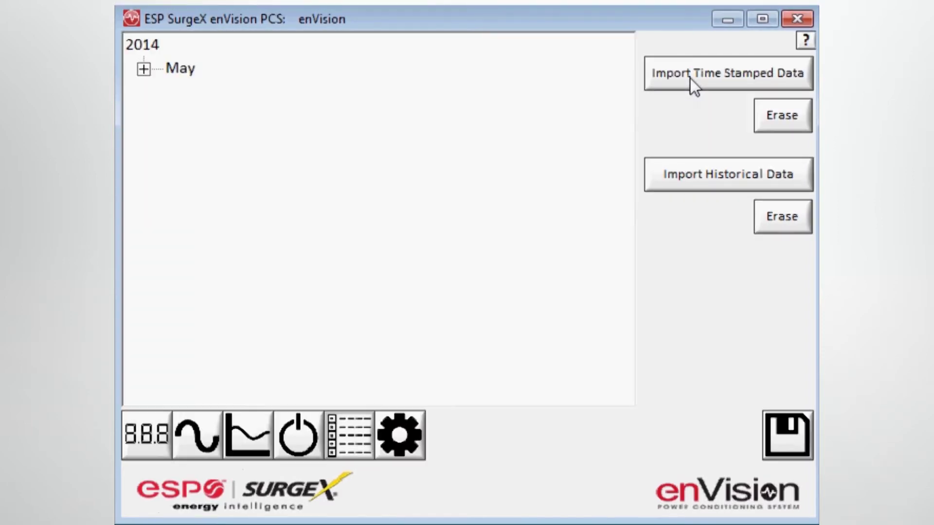
{"action": "left_click", "coordinate": [143, 68]}
{"action": "left_click", "coordinate": [184, 92]}
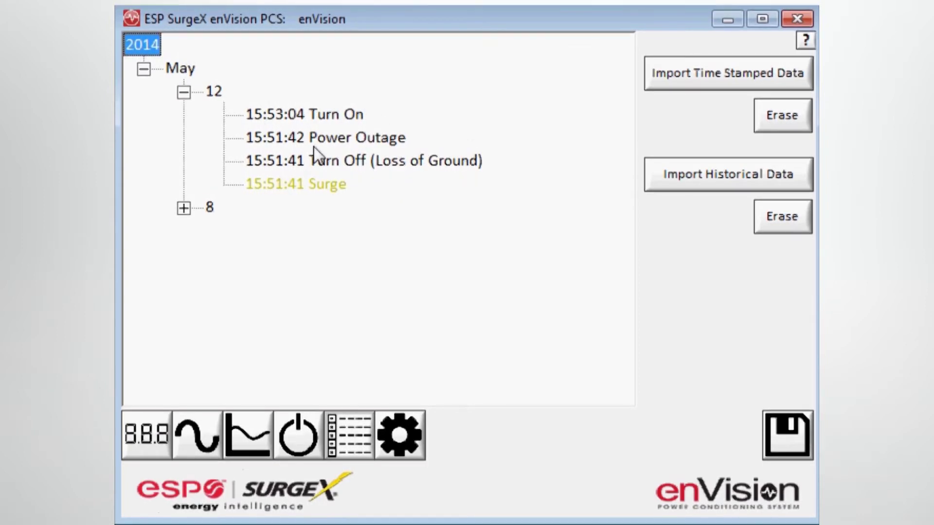
{"action": "left_click", "coordinate": [184, 209]}
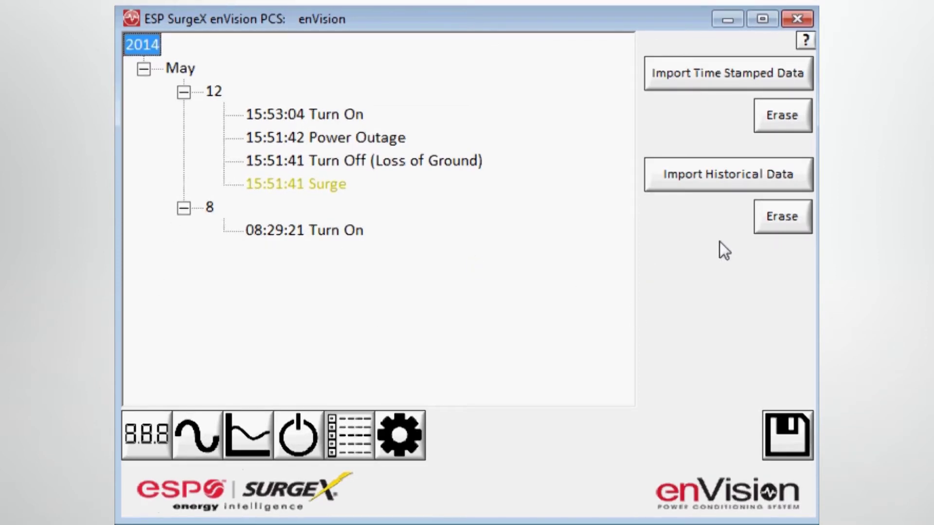
Import the historical data and expand the May 12, 2014 record for 15:53:04 - 16:23:47
{"action": "left_click", "coordinate": [692, 176]}
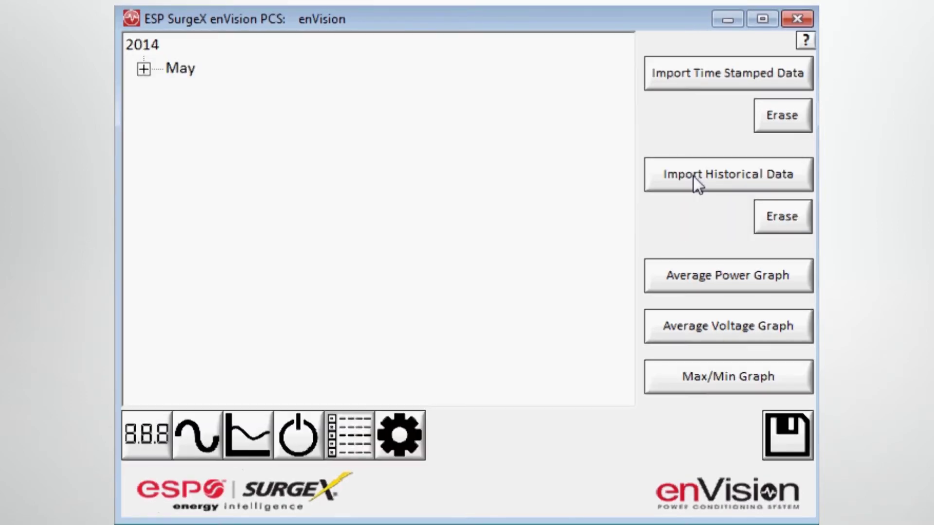
{"action": "left_click", "coordinate": [143, 69]}
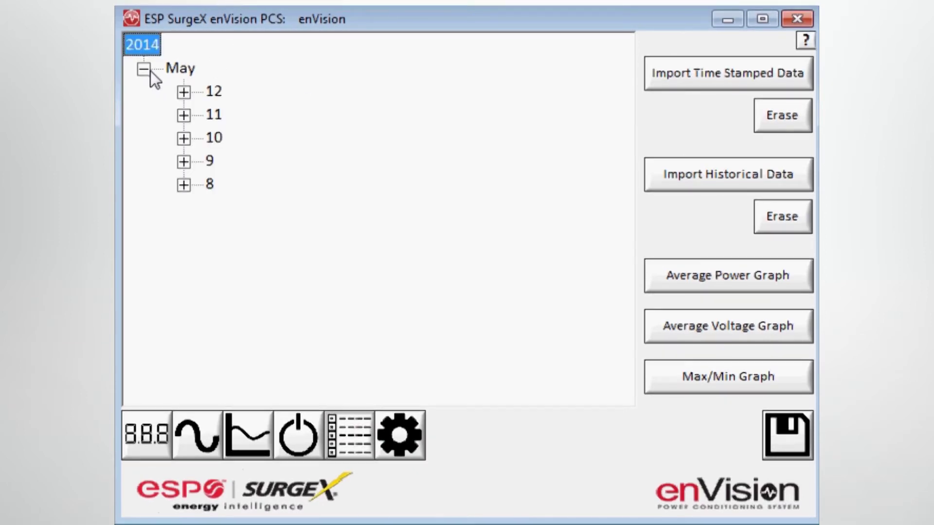
{"action": "left_click", "coordinate": [187, 92]}
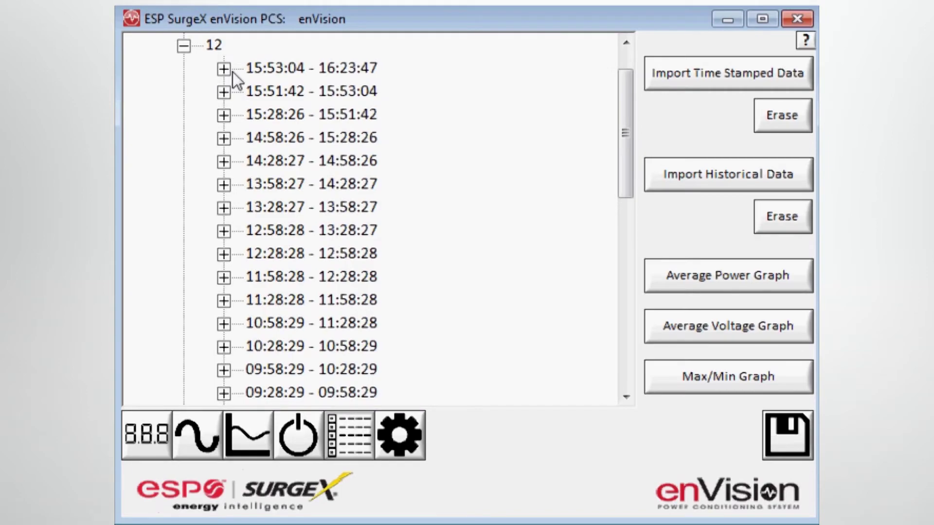
{"action": "left_click", "coordinate": [224, 69]}
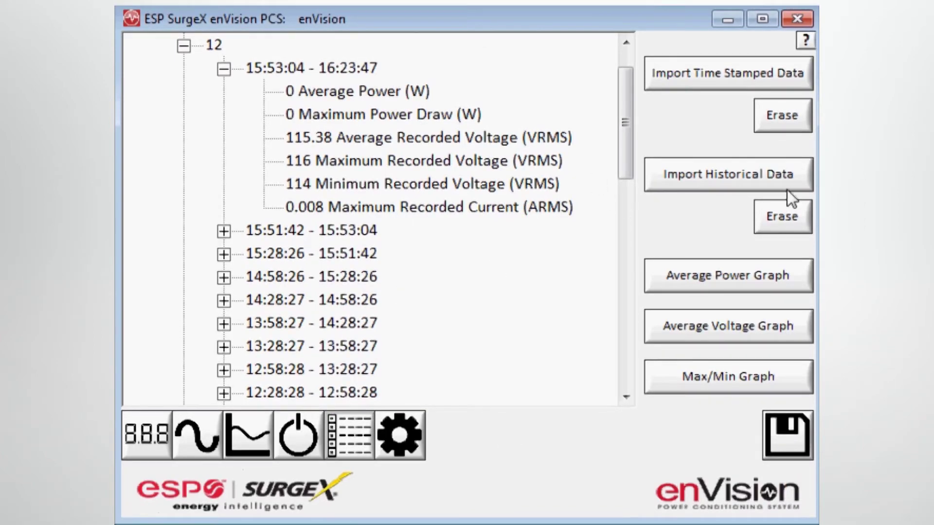
View the average power, average voltage and max/min graphs of the historical data, and read individual points on the max/min voltage curves
{"action": "left_click", "coordinate": [714, 275]}
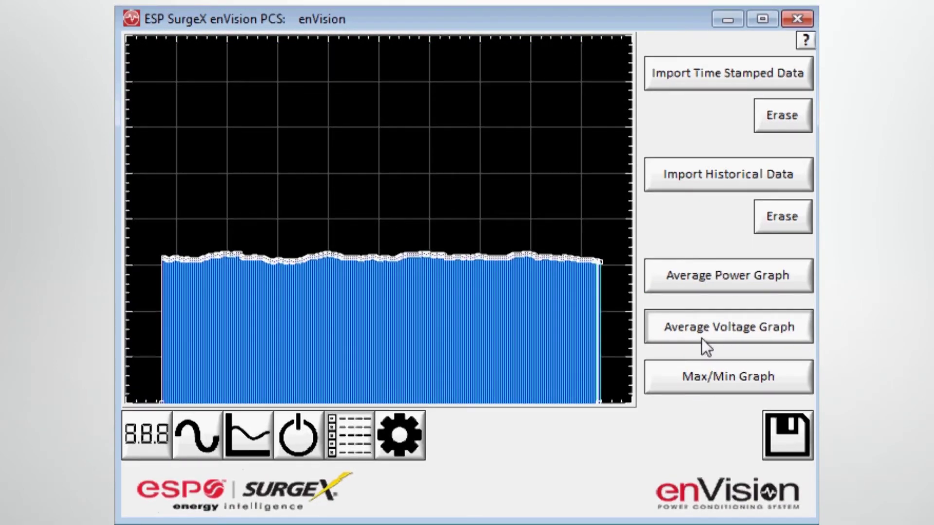
{"action": "left_click", "coordinate": [700, 378]}
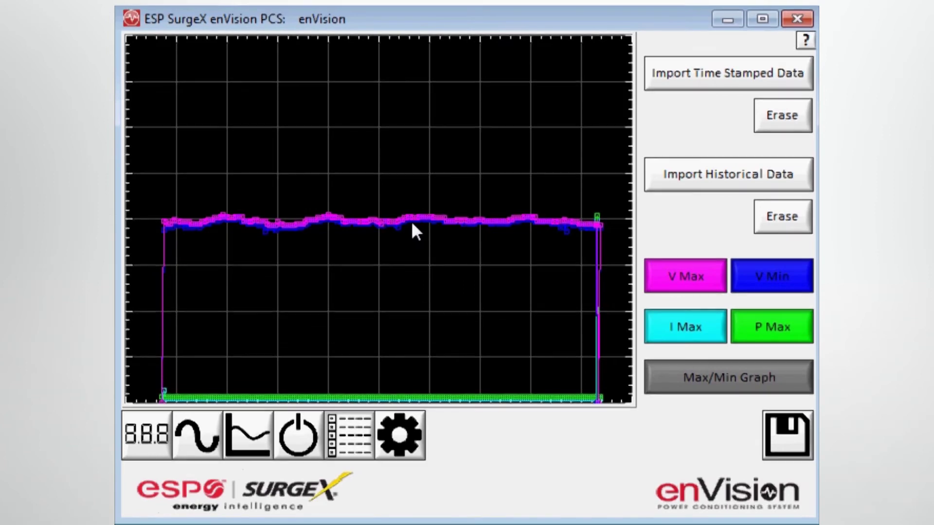
{"action": "mouse_move", "coordinate": [414, 222]}
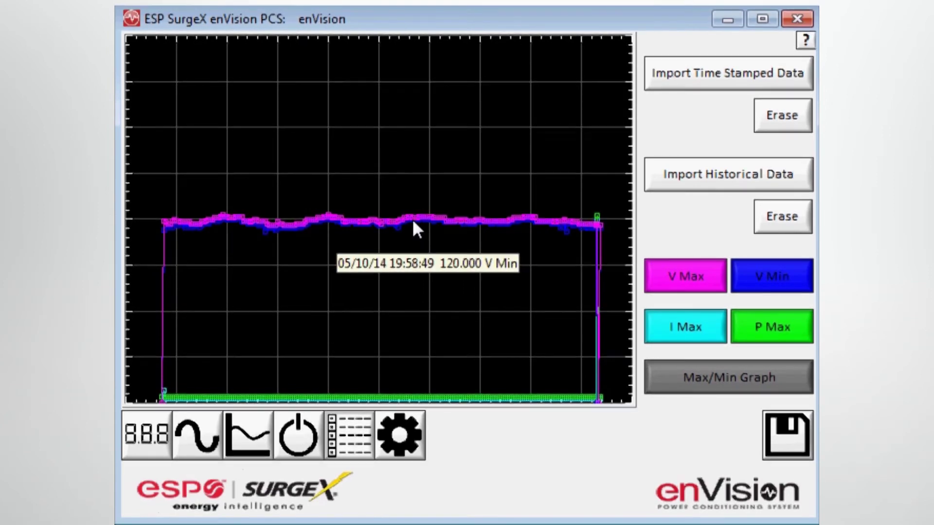
{"action": "mouse_move", "coordinate": [475, 216]}
{"action": "mouse_move", "coordinate": [571, 219]}
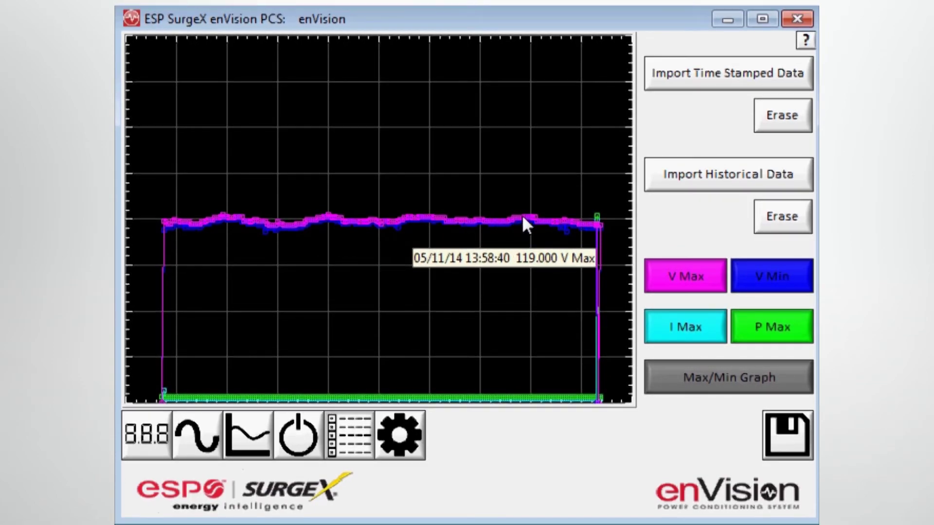
{"action": "mouse_move", "coordinate": [533, 217]}
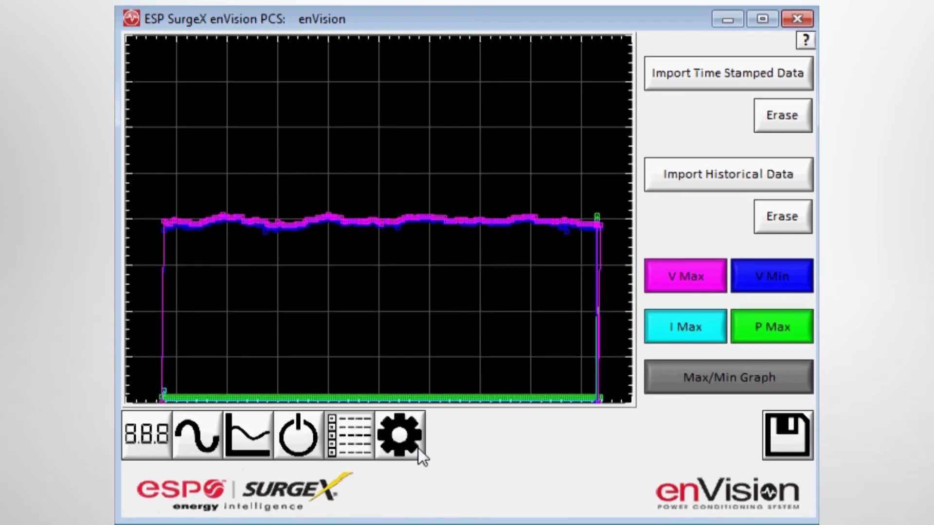
Open the device settings, raise the Over Voltage Shutdown limit by one increment and set it back to 150
{"action": "left_click", "coordinate": [402, 436]}
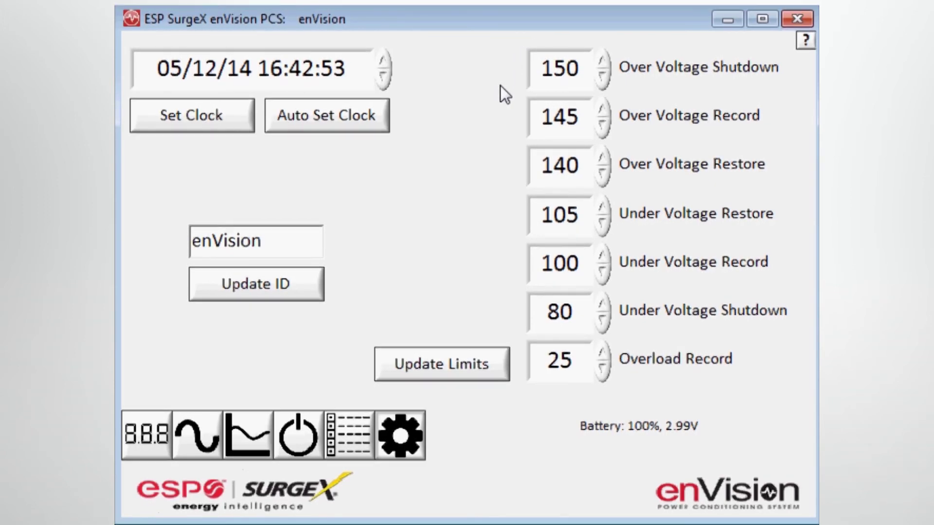
{"action": "left_click", "coordinate": [606, 60]}
{"action": "left_click", "coordinate": [603, 77]}
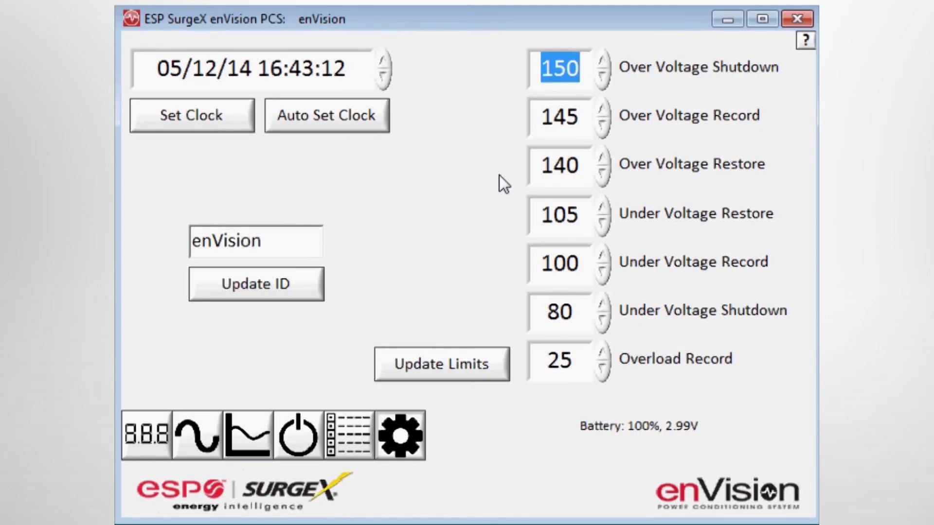
Lower the Over Voltage Restore limit to 138 and raise it back to 140
{"action": "left_click", "coordinate": [602, 176]}
{"action": "left_click", "coordinate": [603, 176]}
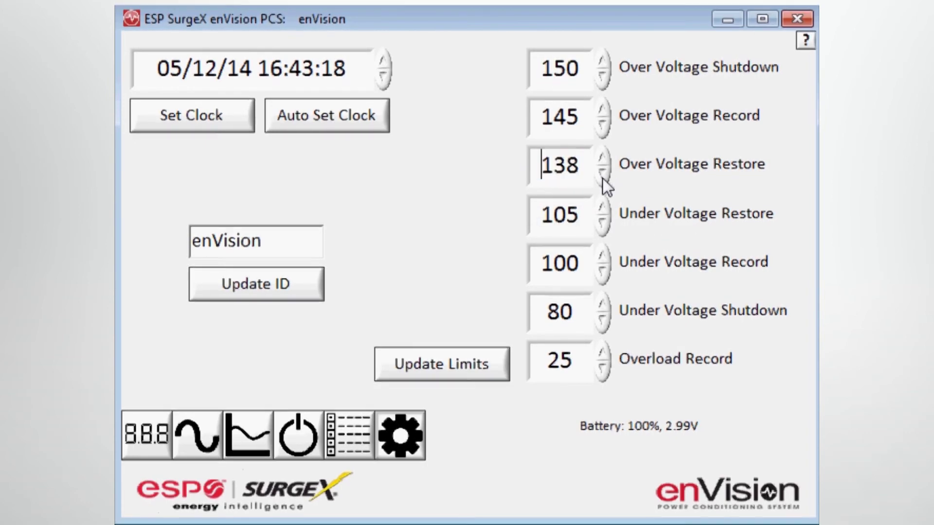
{"action": "left_click", "coordinate": [602, 156]}
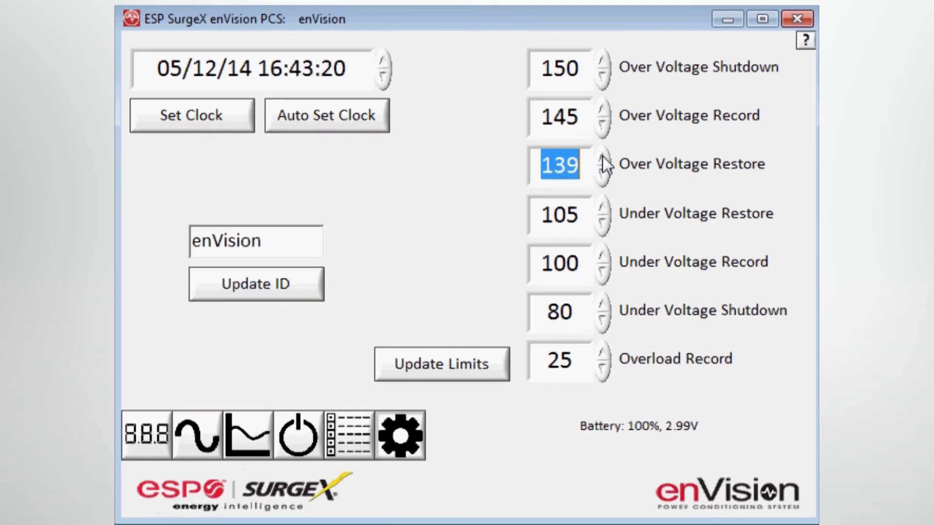
{"action": "left_click", "coordinate": [603, 157]}
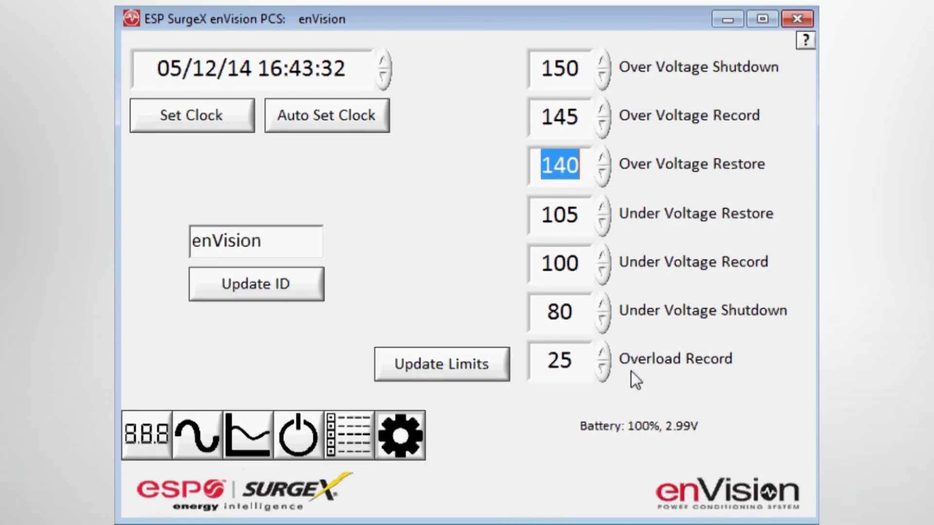
Lower and raise the Overload Record limit a few times, finishing at 25
{"action": "left_click", "coordinate": [599, 371]}
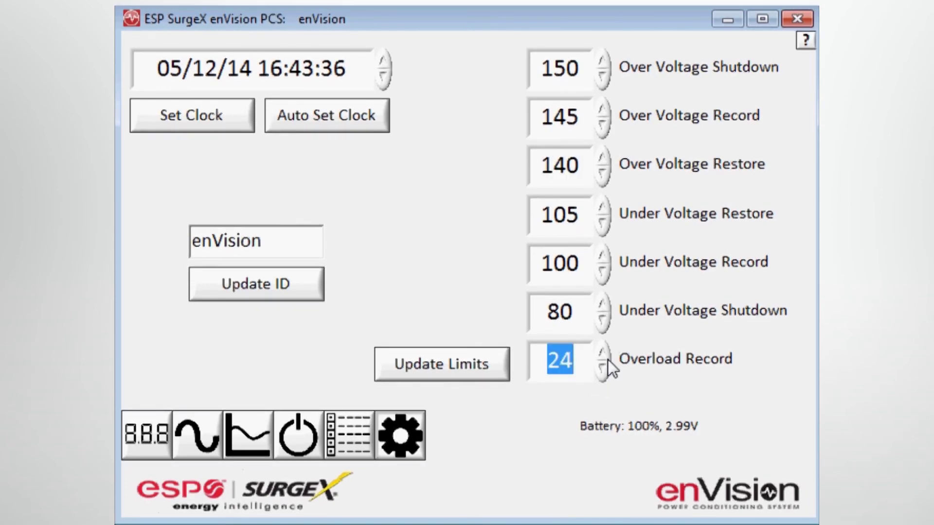
{"action": "left_click", "coordinate": [604, 351]}
{"action": "left_click", "coordinate": [608, 370]}
{"action": "left_click", "coordinate": [608, 370]}
{"action": "left_click", "coordinate": [602, 351]}
{"action": "left_click", "coordinate": [601, 351]}
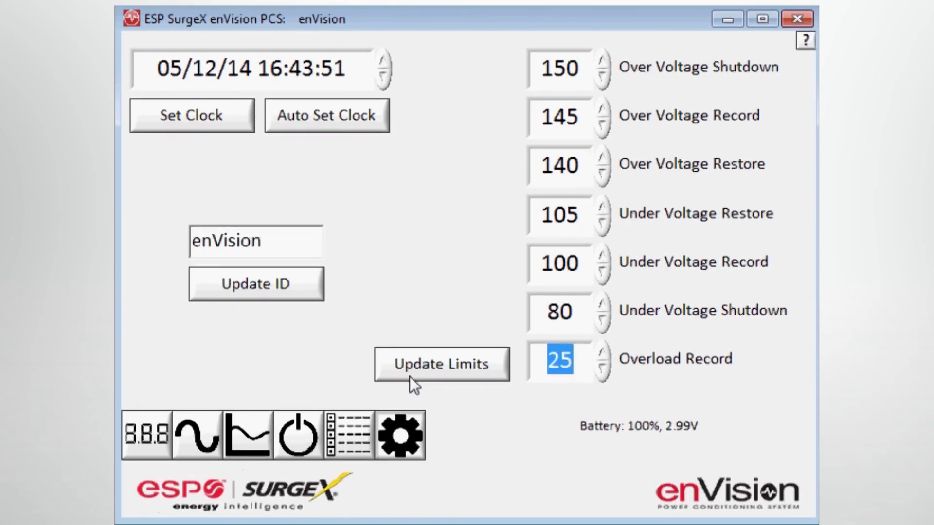